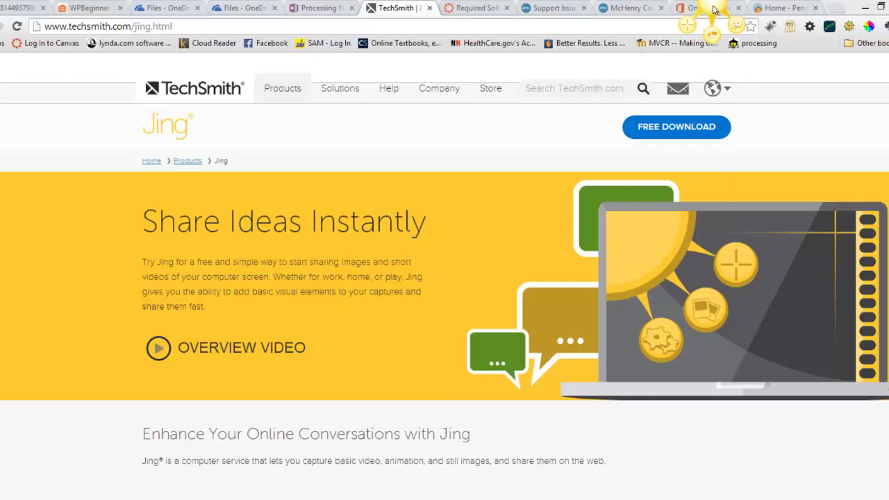
- Record a short video of the TechSmith Jing banner area and finish the clip
{"action": "left_click", "coordinate": [690, 27]}
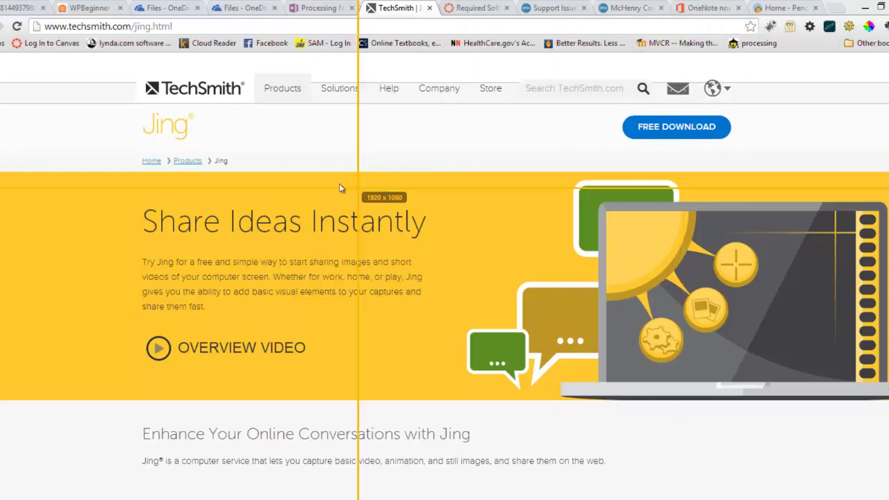
{"action": "left_click_drag", "start_coordinate": [293, 137], "coordinate": [800, 374]}
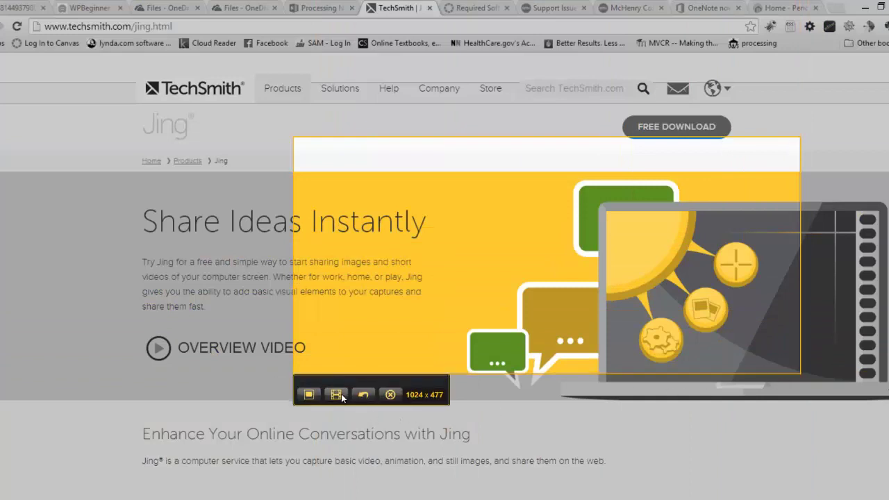
{"action": "left_click", "coordinate": [337, 394]}
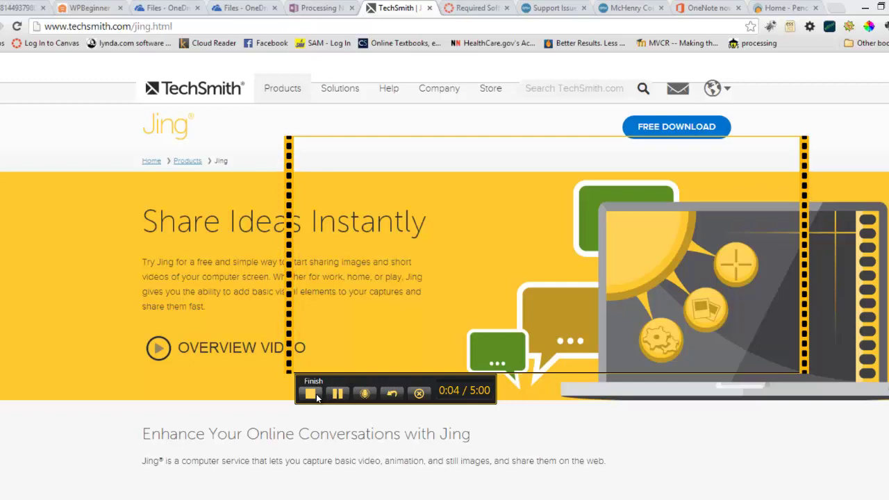
{"action": "left_click", "coordinate": [310, 393]}
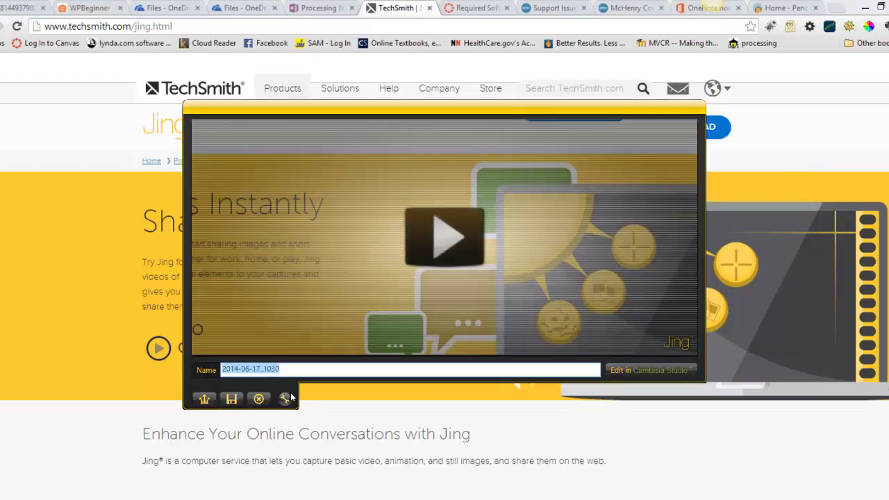
- Play back the recorded banner clip in its preview, then cancel it
{"action": "left_click", "coordinate": [444, 239]}
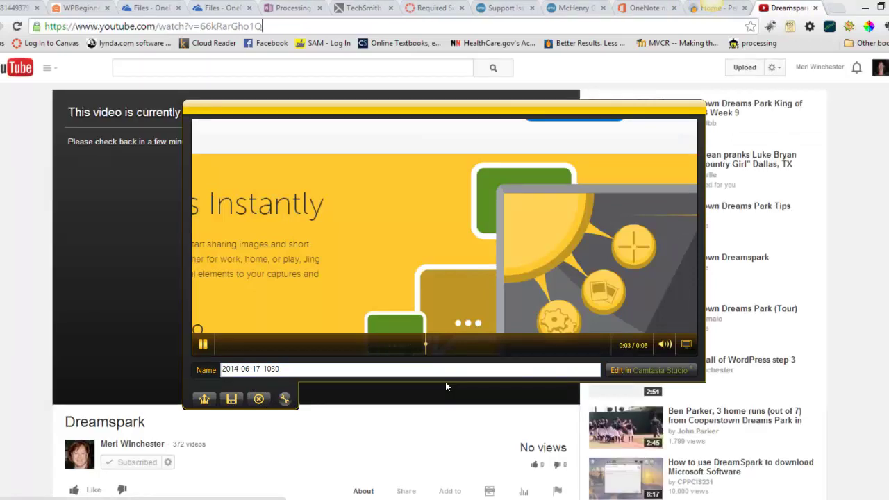
{"action": "left_click", "coordinate": [259, 400]}
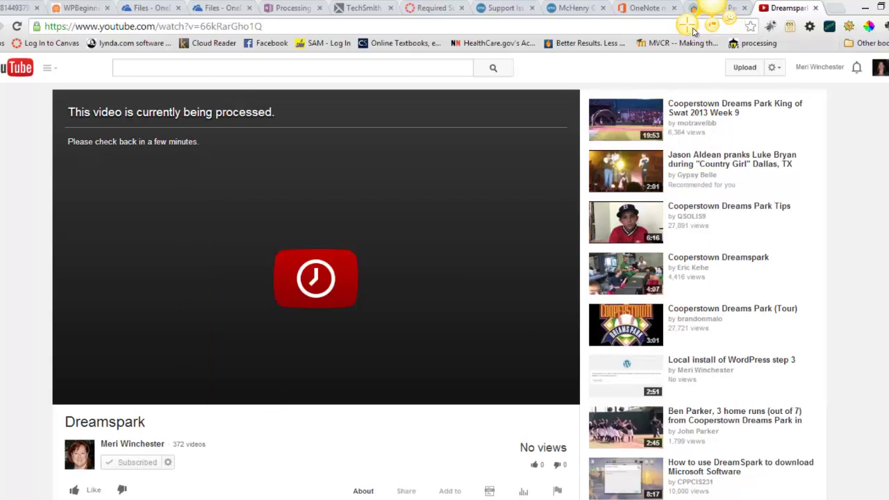
- Capture a still image of the top of the YouTube video panel with Ctrl+Shift+X
{"action": "key", "text": "ctrl+shift+x"}
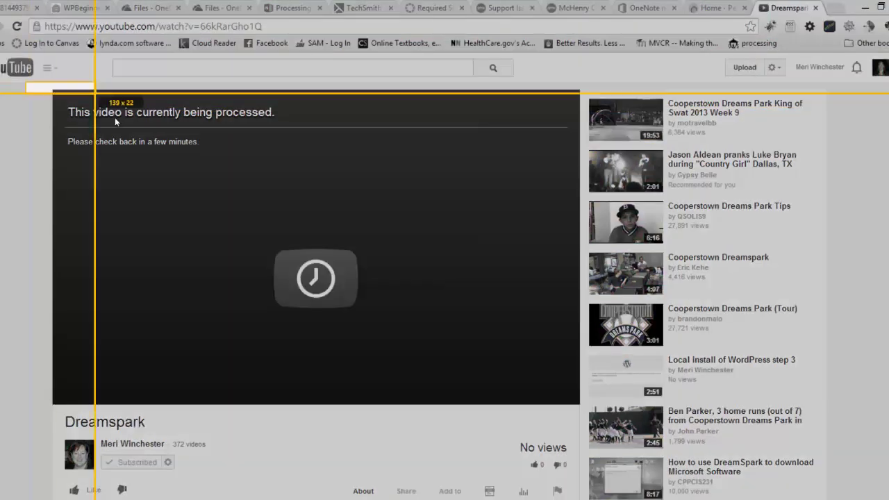
{"action": "left_click_drag", "start_coordinate": [26, 83], "coordinate": [477, 271]}
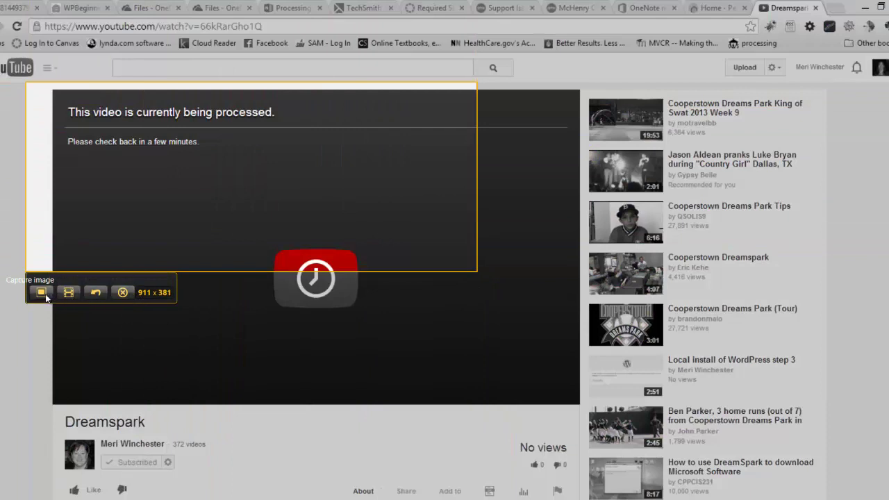
{"action": "left_click", "coordinate": [41, 292]}
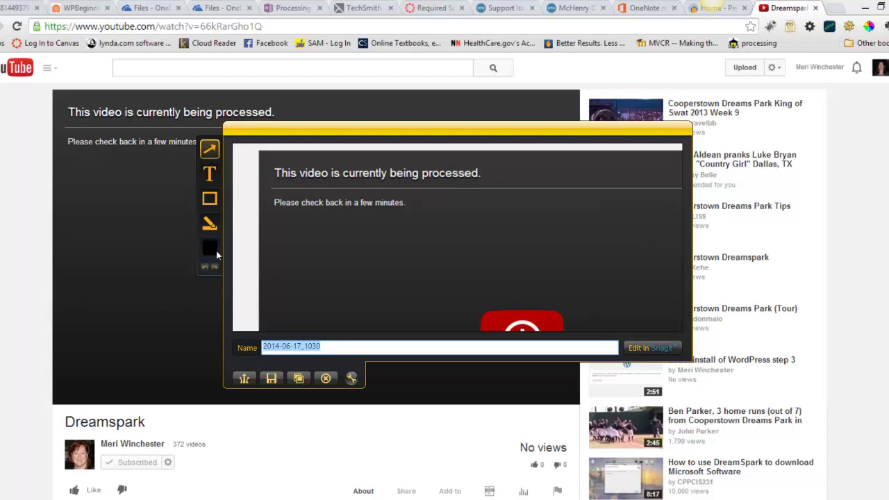
- Highlight the lower-left area yellow and place a red text box below the processing message
{"action": "left_click", "coordinate": [210, 223]}
{"action": "mouse_move", "coordinate": [247, 254]}
{"action": "left_mouse_down"}
{"action": "mouse_move", "coordinate": [282, 327]}
{"action": "mouse_move", "coordinate": [339, 312]}
{"action": "left_mouse_up"}
{"action": "left_click", "coordinate": [210, 173]}
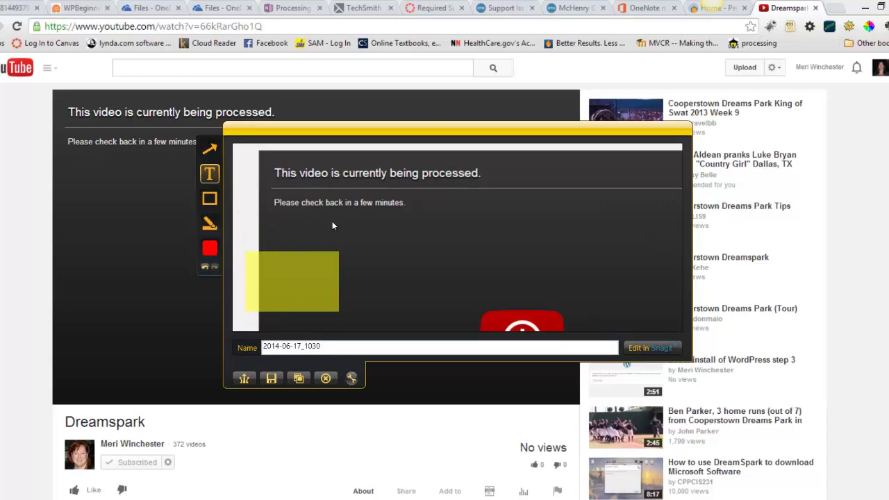
{"action": "left_click", "coordinate": [332, 225]}
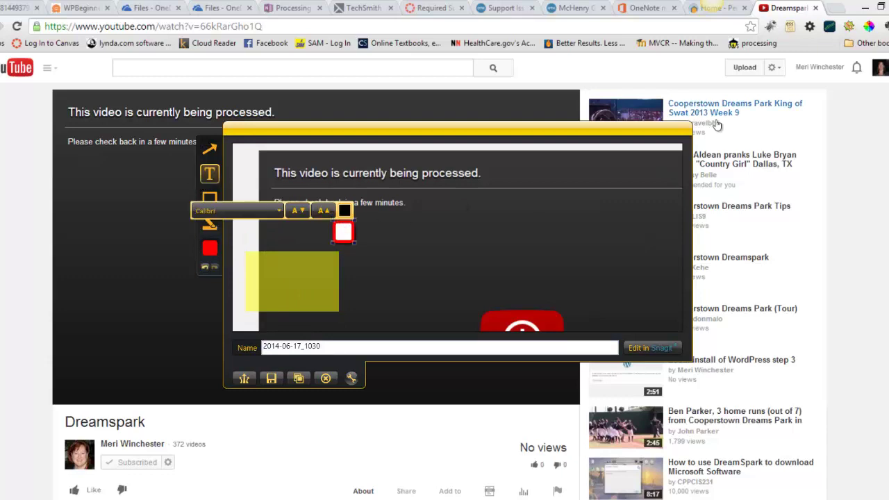
{"action": "type", "text": "make notes"}
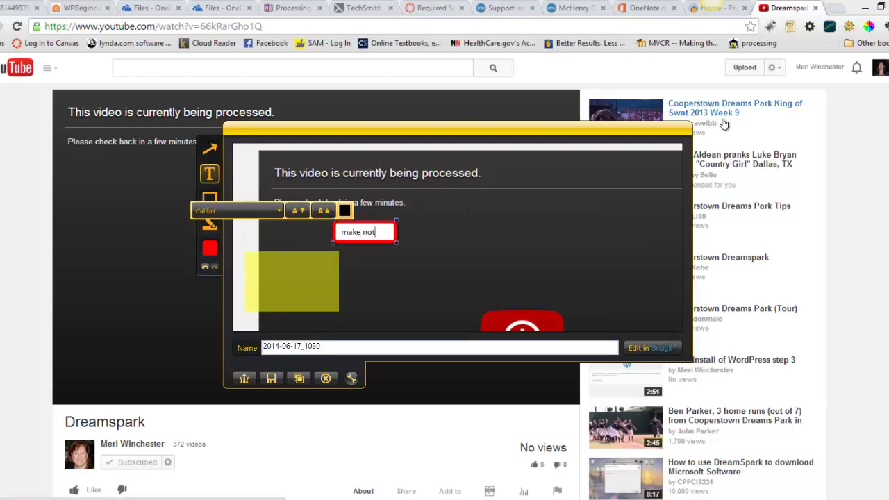